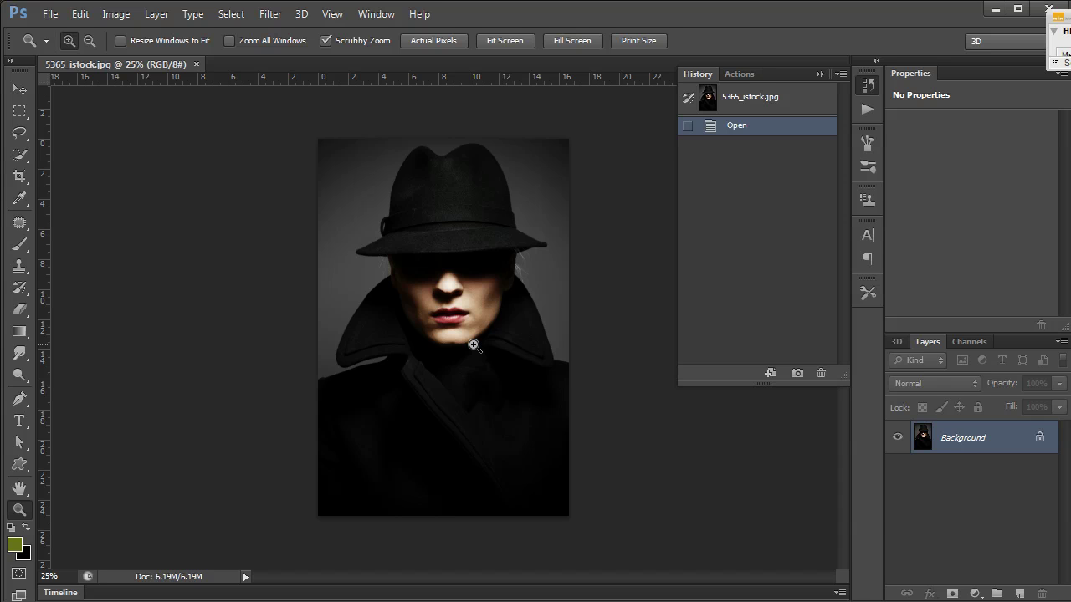
# Zoom the portrait view from 25% to 33.3% with the Zoom tool.
pyautogui.click(474, 344)
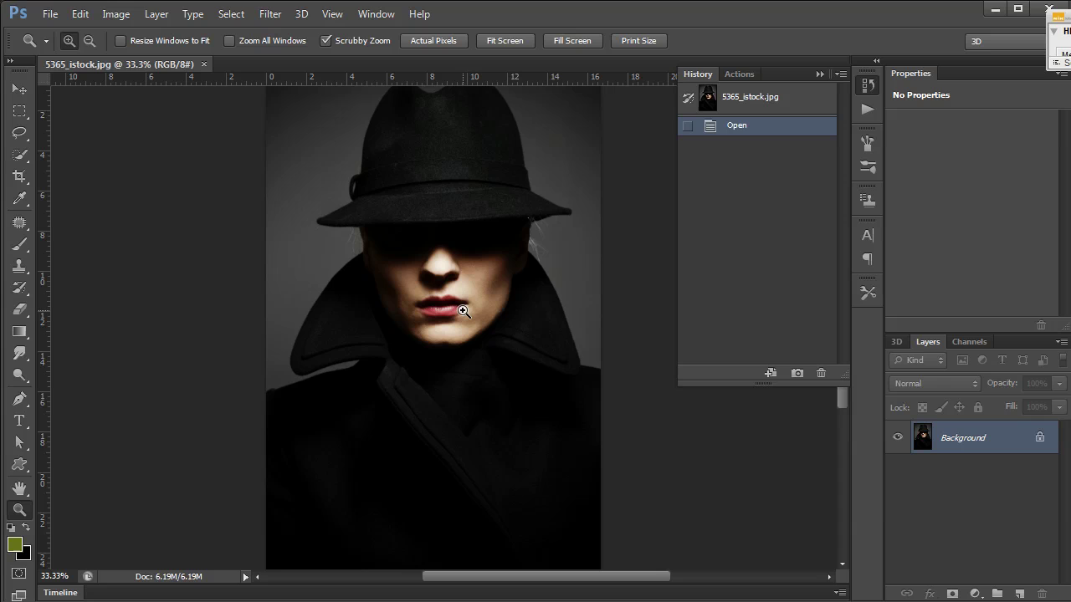
# Select the Quick Selection tool with a 90 px, 44% hardness brush and size on Pen Pressure.
pyautogui.click(25, 158)
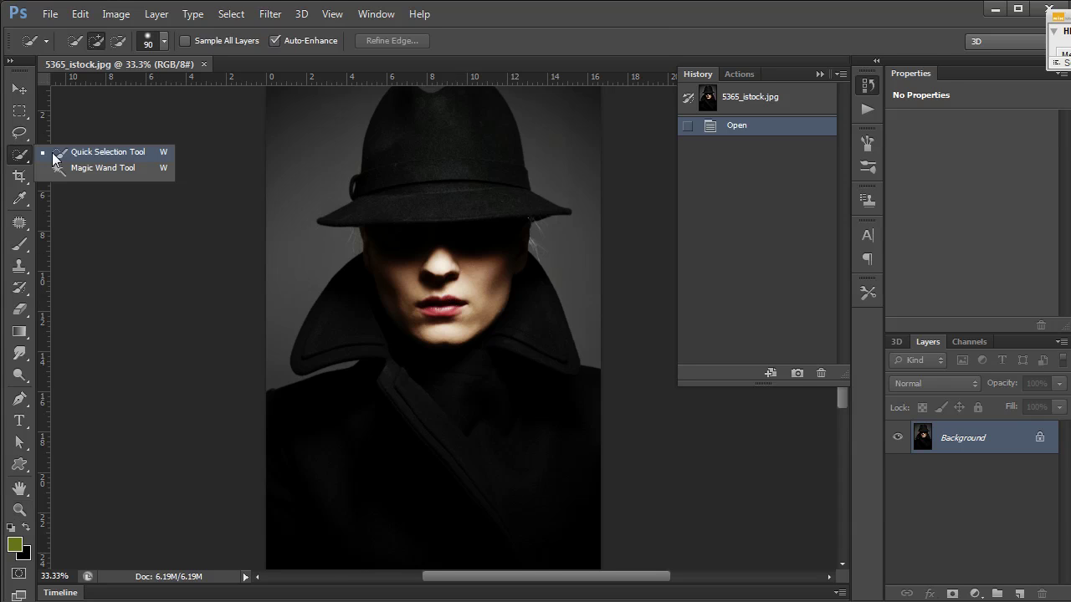
pyautogui.click(51, 152)
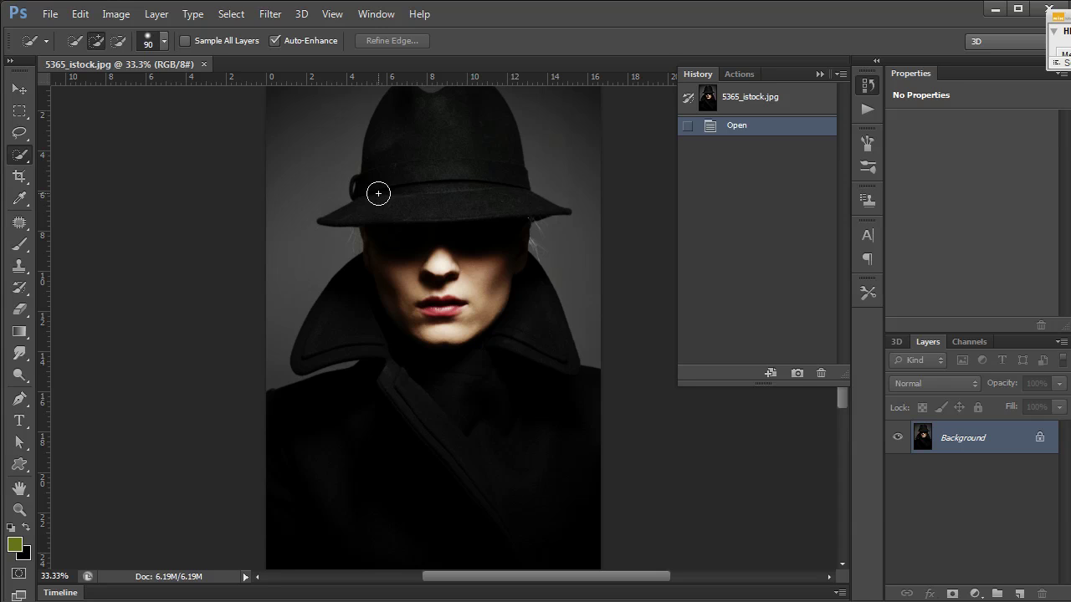
pyautogui.click(164, 41)
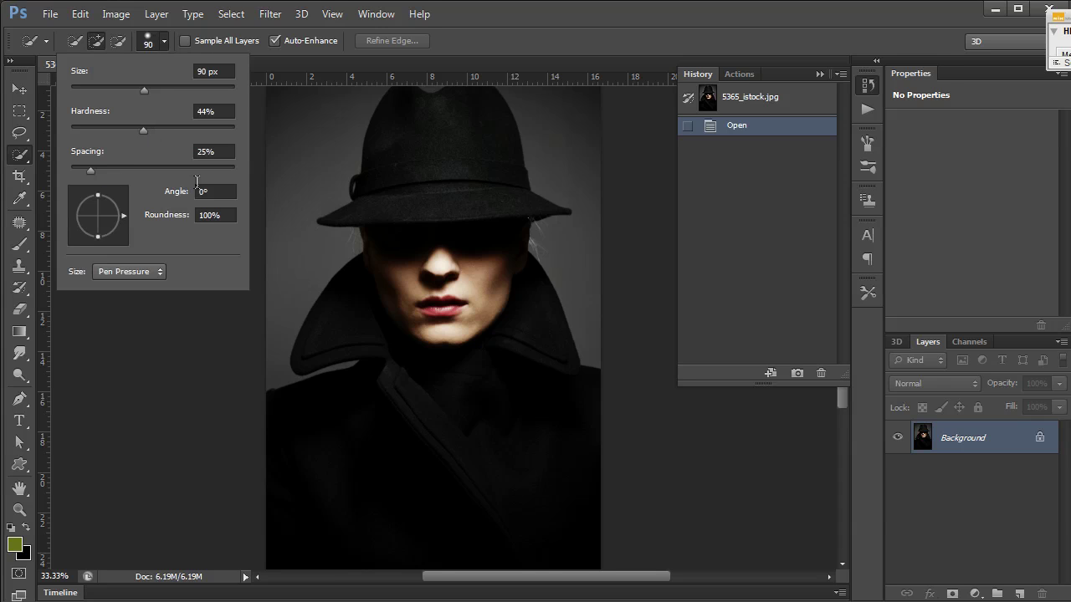
pyautogui.click(155, 271)
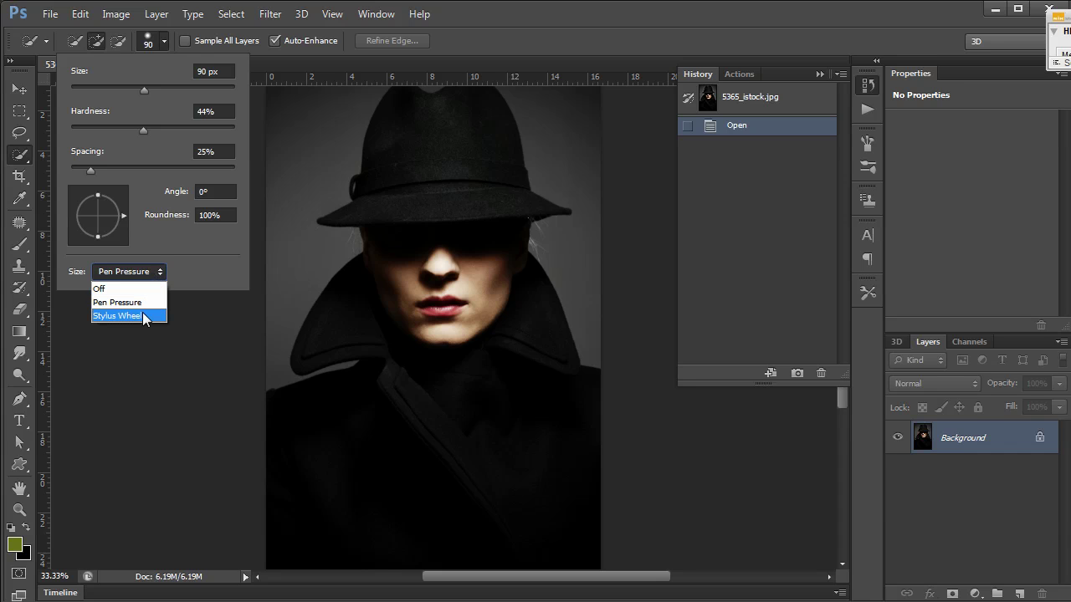
pyautogui.click(189, 263)
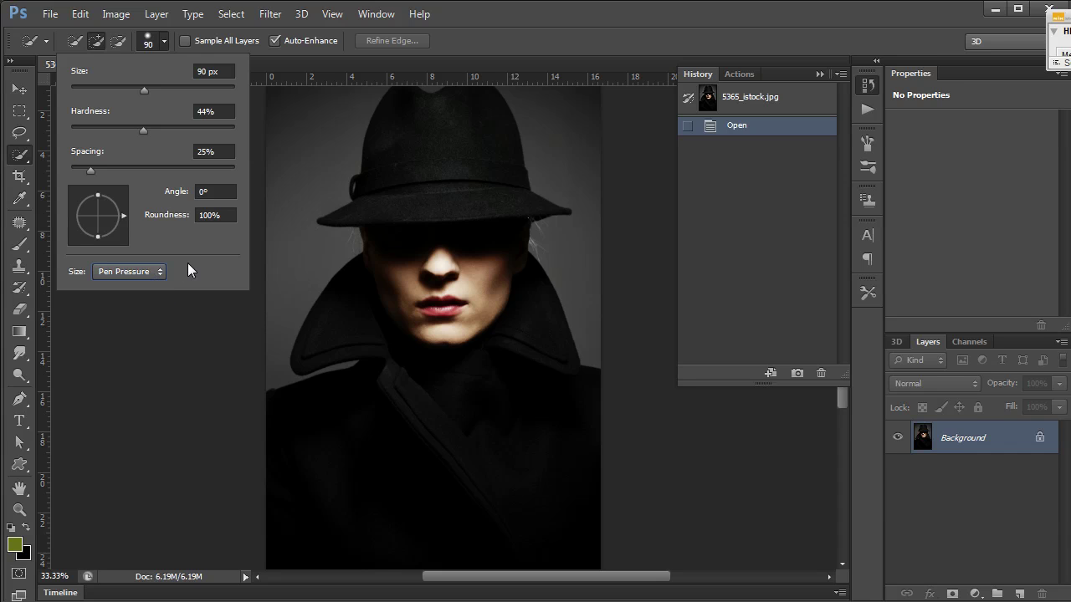
pyautogui.click(162, 43)
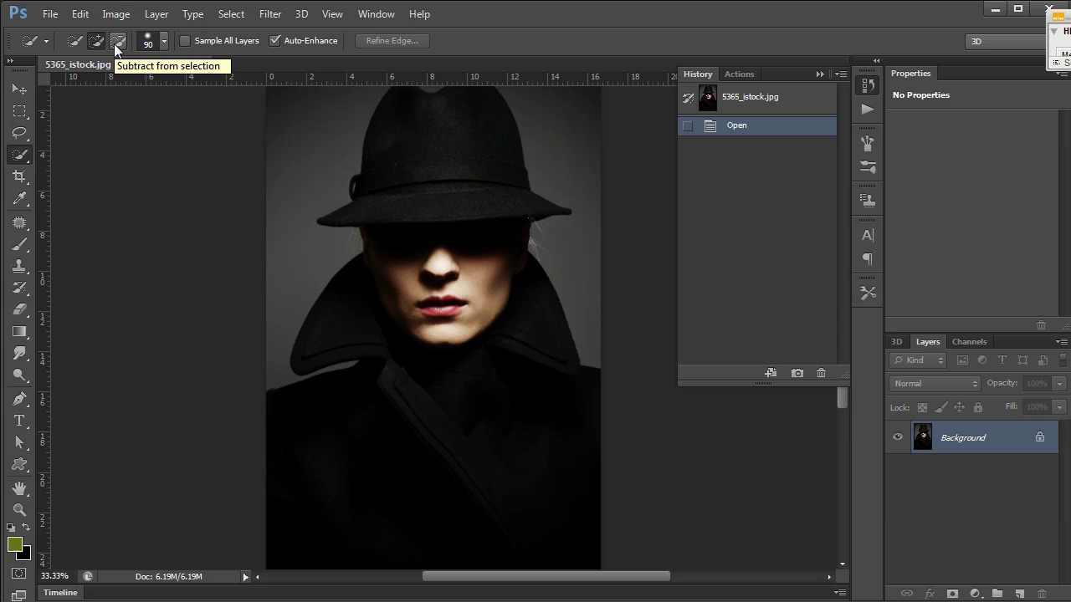
# Change the Quick Selection mode from New selection to Subtract from selection.
pyautogui.click(74, 40)
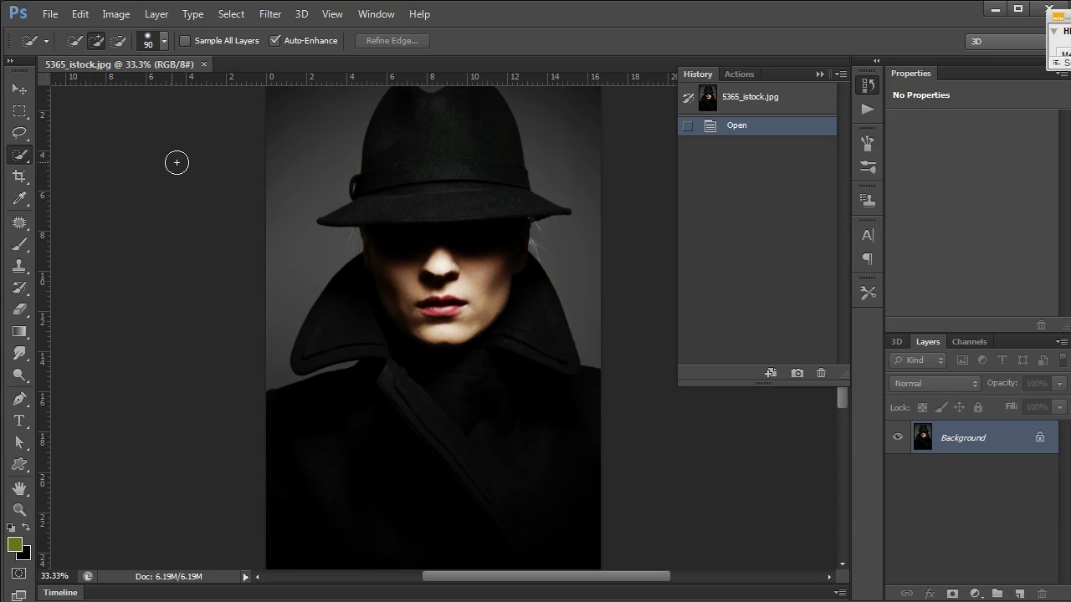
pyautogui.click(124, 44)
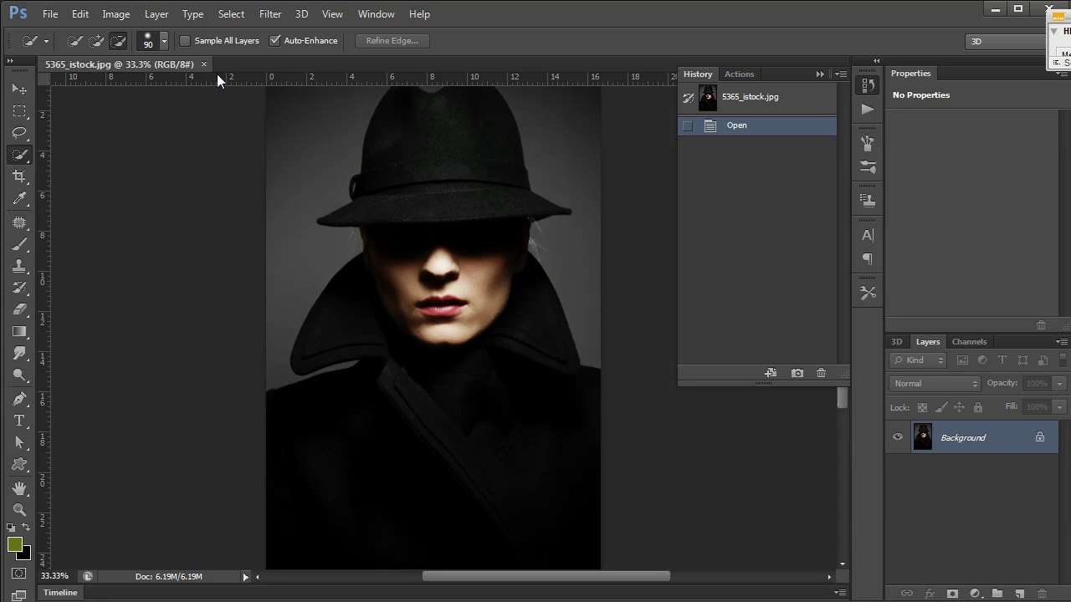
# Set the Quick Selection mode back to Add to selection.
pyautogui.click(99, 45)
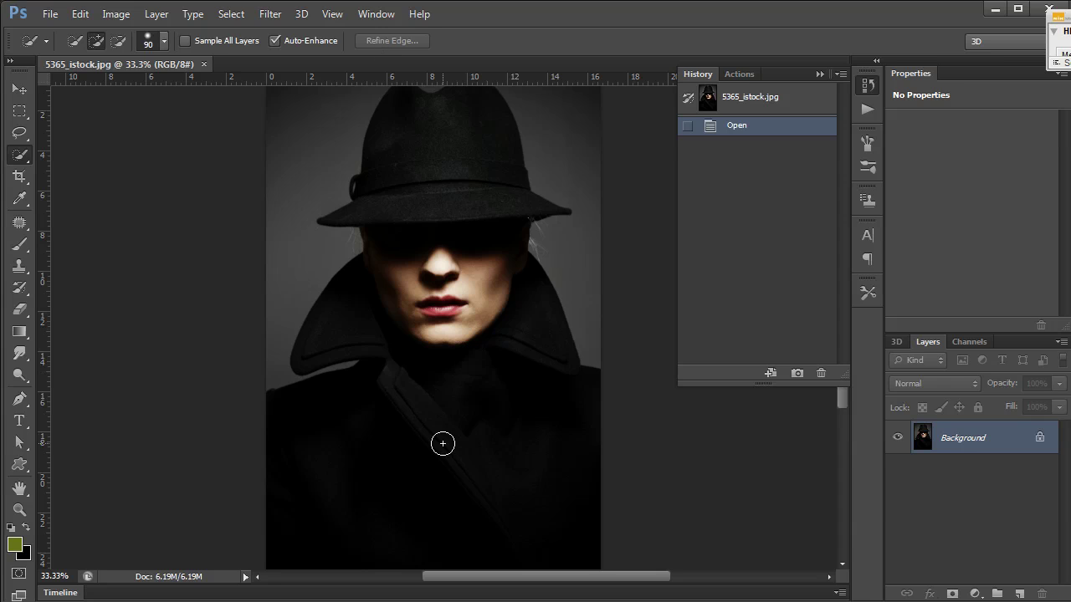
# Paint quick selection strokes across the coat, chin, left collar and hat crown.
pyautogui.scroll(1, 469, 300)
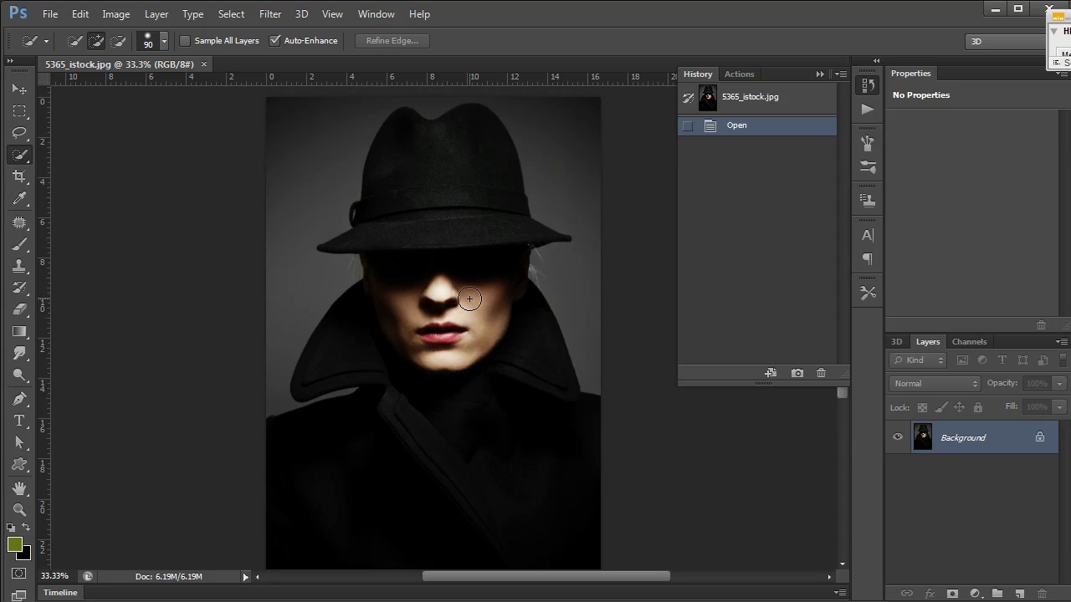
pyautogui.scroll(-2, 466, 369)
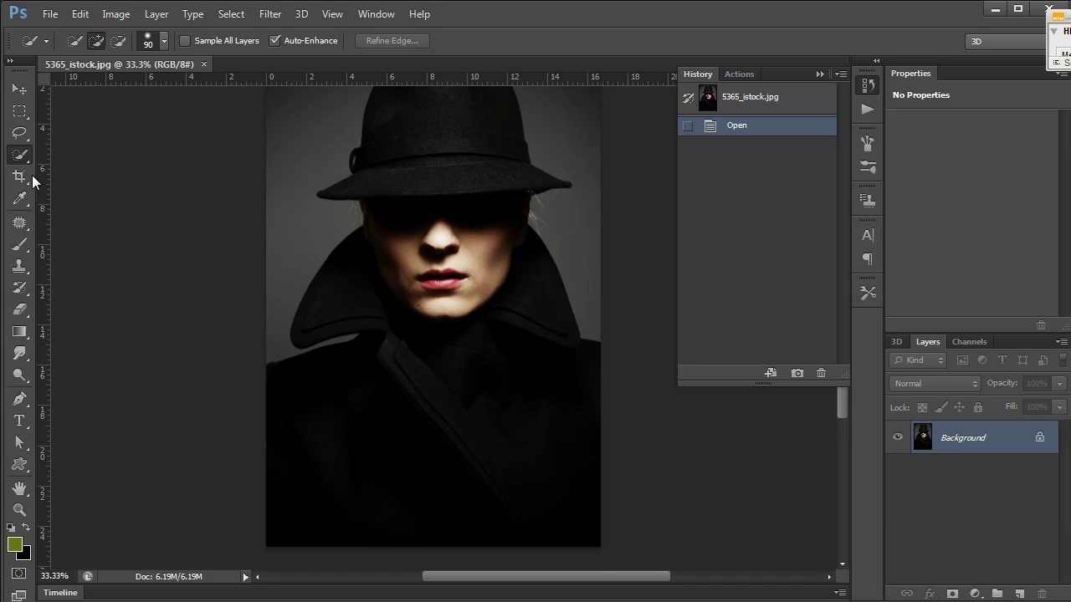
pyautogui.scroll(1, 416, 511)
pyautogui.moveTo(569, 521); pyautogui.dragTo(371, 510)
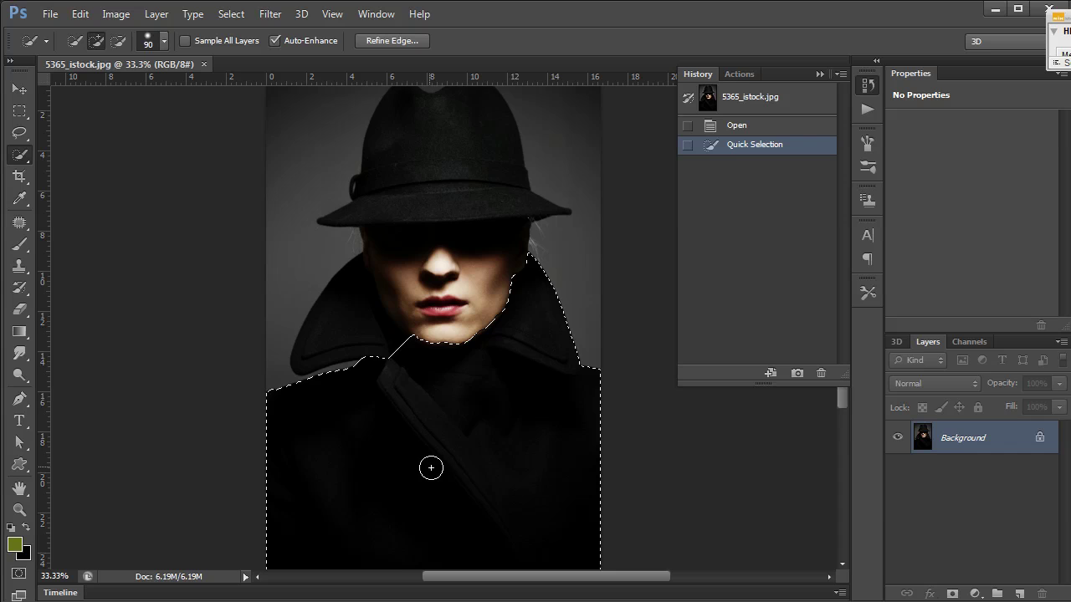
pyautogui.scroll(1, 432, 469)
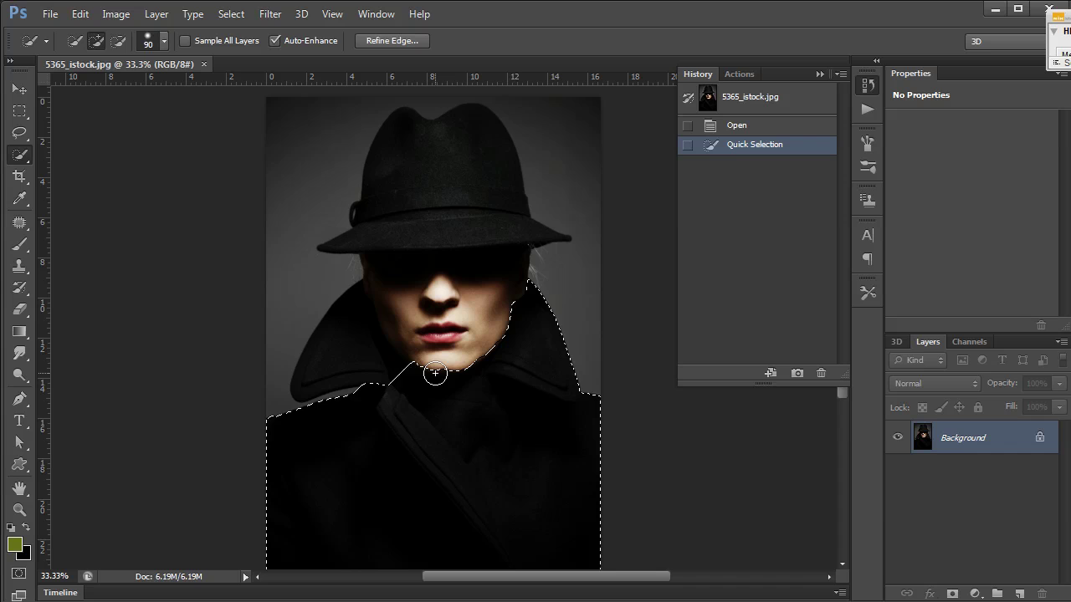
pyautogui.moveTo(435, 373)
pyautogui.mouseDown()
pyautogui.moveTo(377, 354)
pyautogui.moveTo(399, 358)
pyautogui.moveTo(411, 304)
pyautogui.moveTo(404, 234)
pyautogui.mouseUp()
pyautogui.click(413, 195)
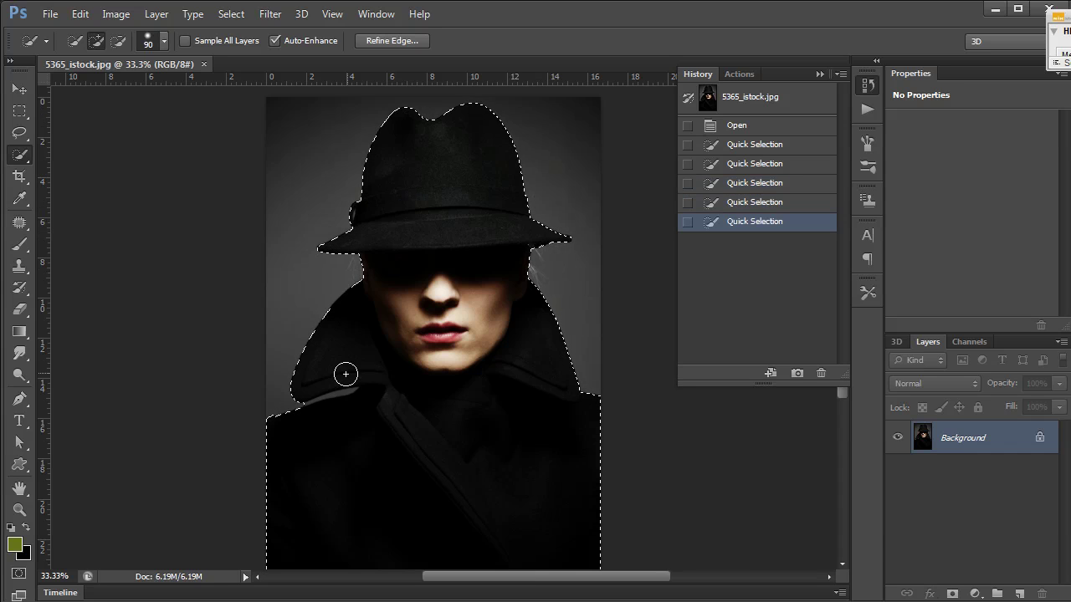
# Zoom to 100% on the collar and shrink the Quick Selection brush to 10 px.
pyautogui.press('z')
pyautogui.click(324, 408)
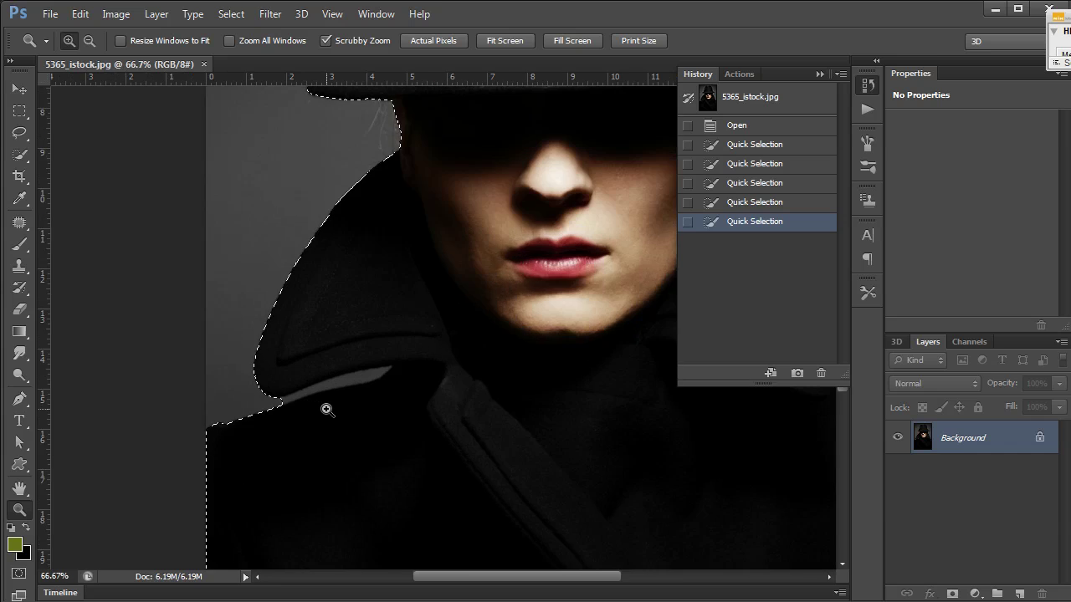
pyautogui.click(326, 408)
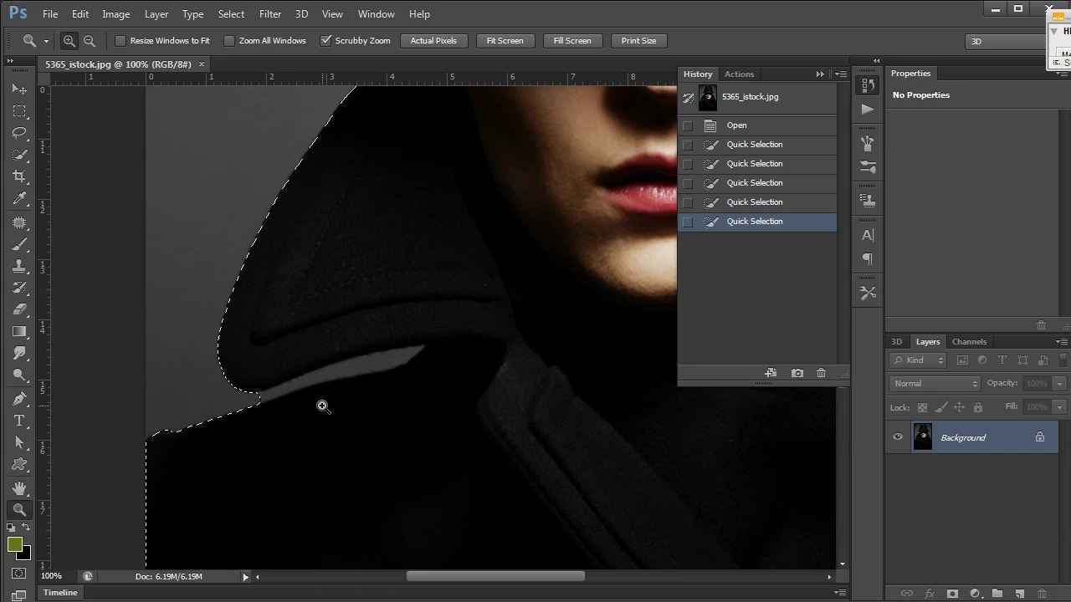
pyautogui.click(19, 158)
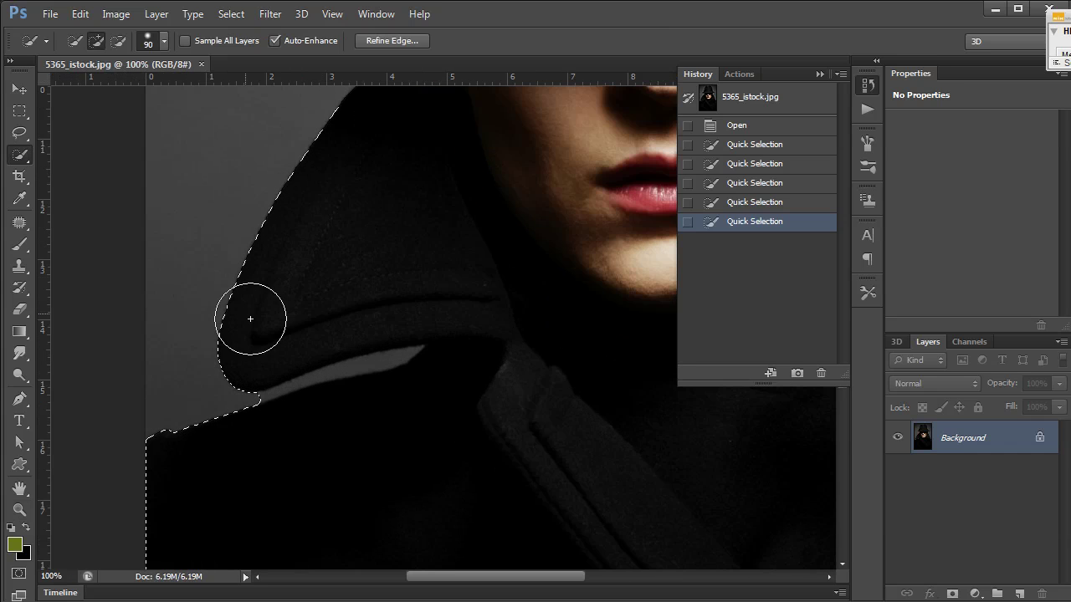
pyautogui.press('[')
pyautogui.press('[')
pyautogui.press('[')
pyautogui.press('[')
pyautogui.press('[')
pyautogui.press('[')
pyautogui.press('[')
pyautogui.press('[')
pyautogui.press('[')
pyautogui.press('[')
pyautogui.click(163, 44)
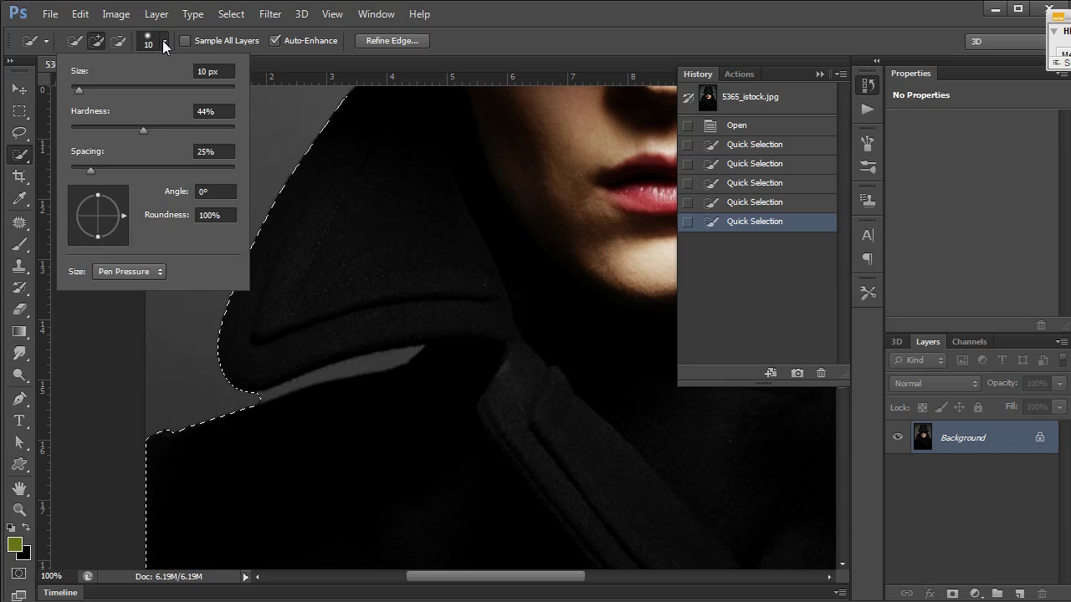
pyautogui.click(165, 43)
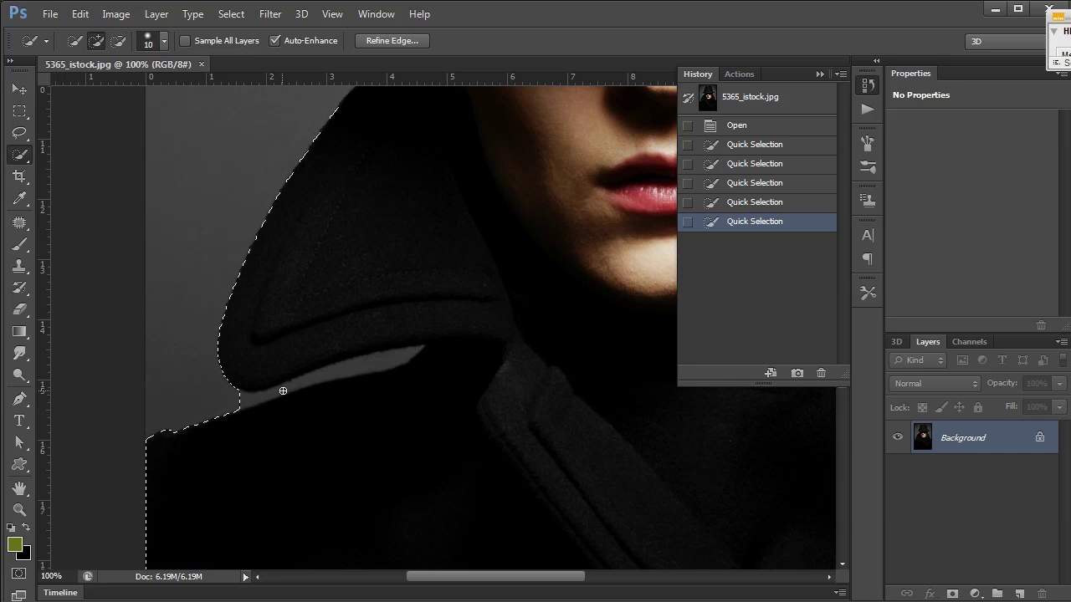
# Extend the selection along the collar edge and subtract the grey gap beneath it.
pyautogui.moveTo(283, 390); pyautogui.dragTo(371, 363)
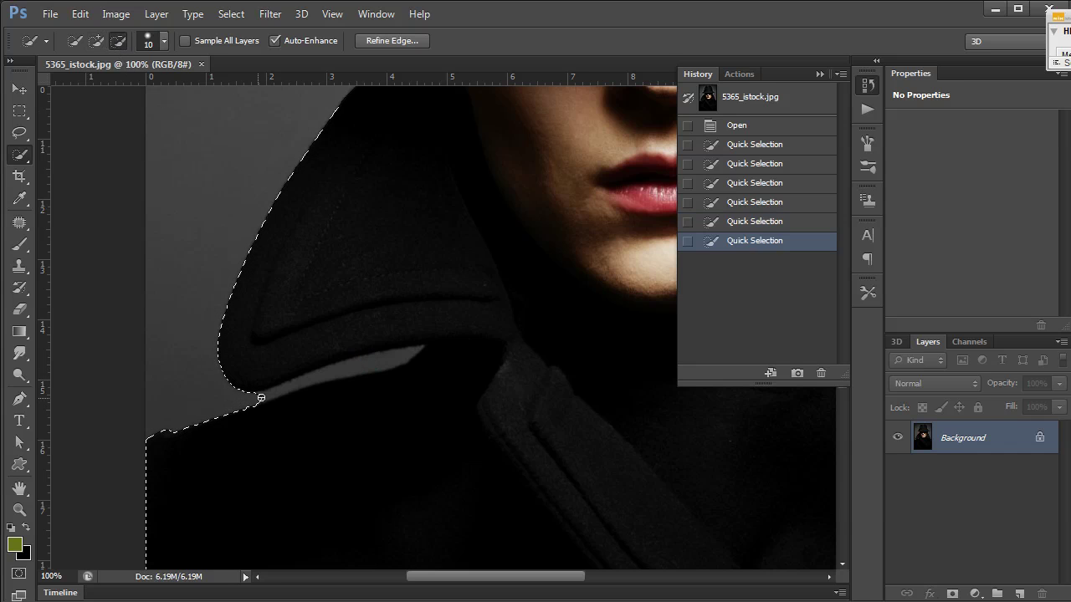
pyautogui.moveTo(278, 393); pyautogui.dragTo(388, 366)
pyautogui.click(312, 374)
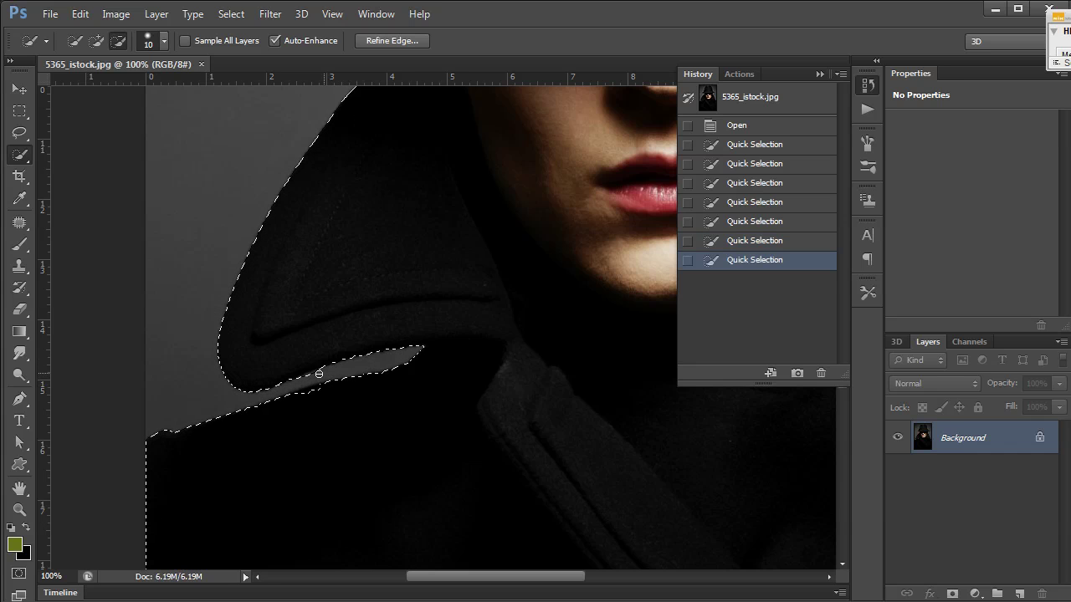
pyautogui.click(288, 389)
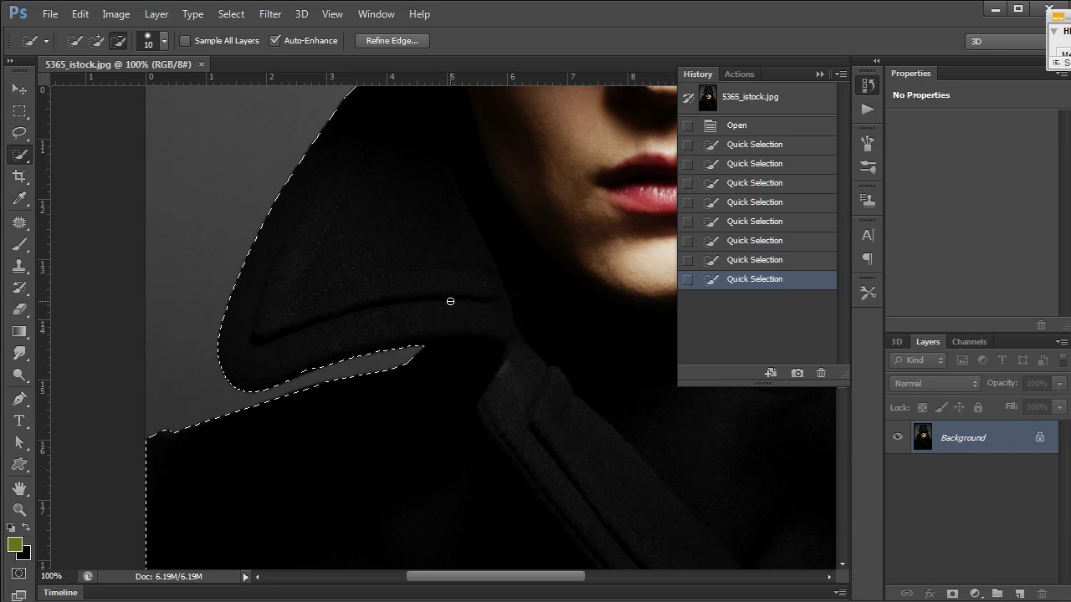
pyautogui.moveTo(545, 242); pyautogui.dragTo(371, 376)
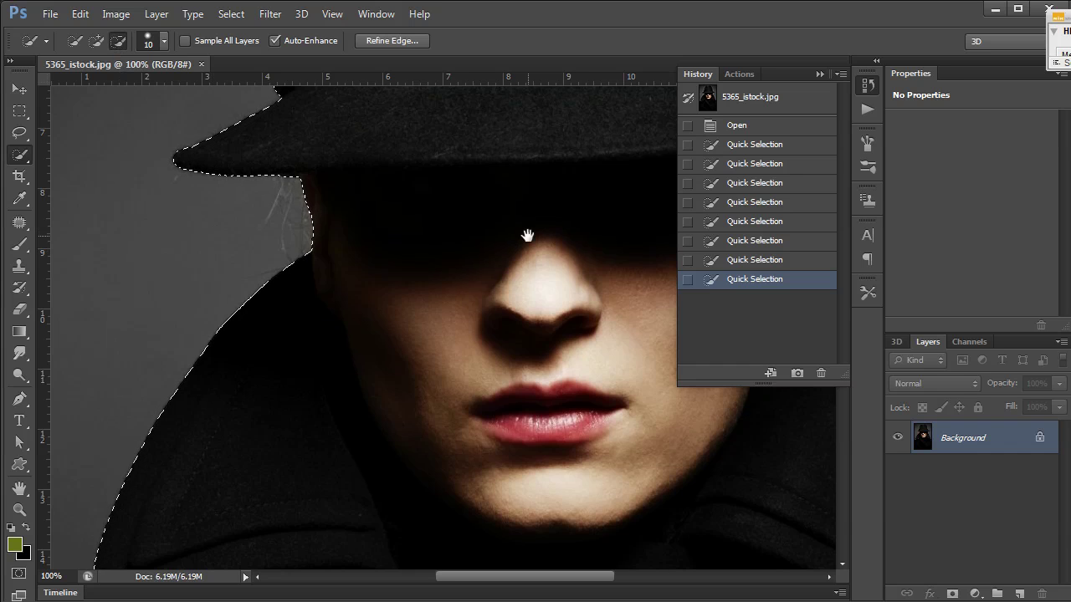
pyautogui.moveTo(526, 232); pyautogui.dragTo(312, 380)
pyautogui.moveTo(282, 191); pyautogui.dragTo(325, 390)
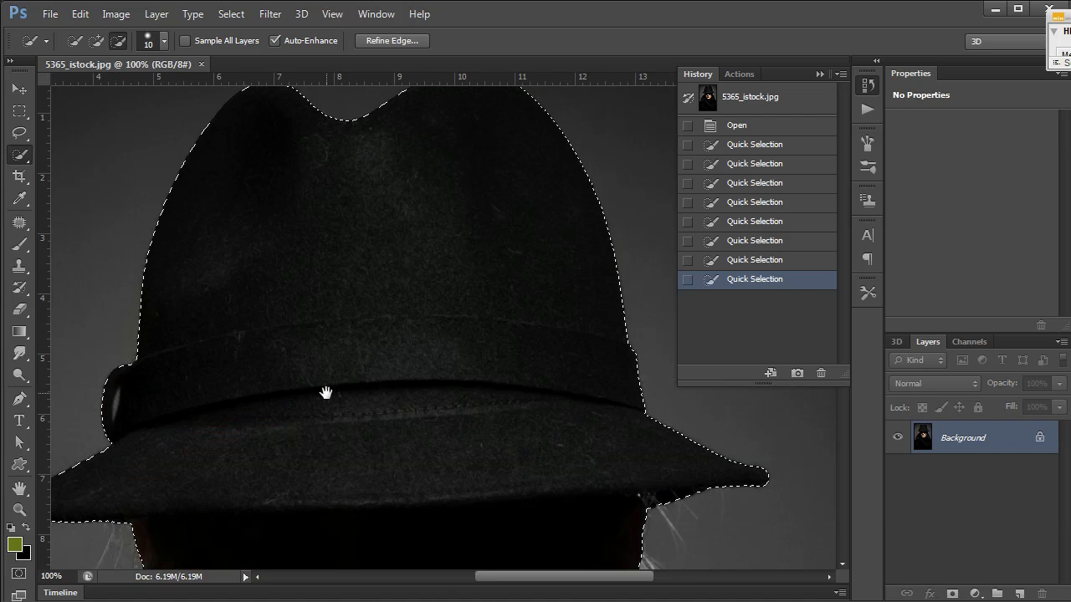
pyautogui.moveTo(308, 312); pyautogui.dragTo(312, 391)
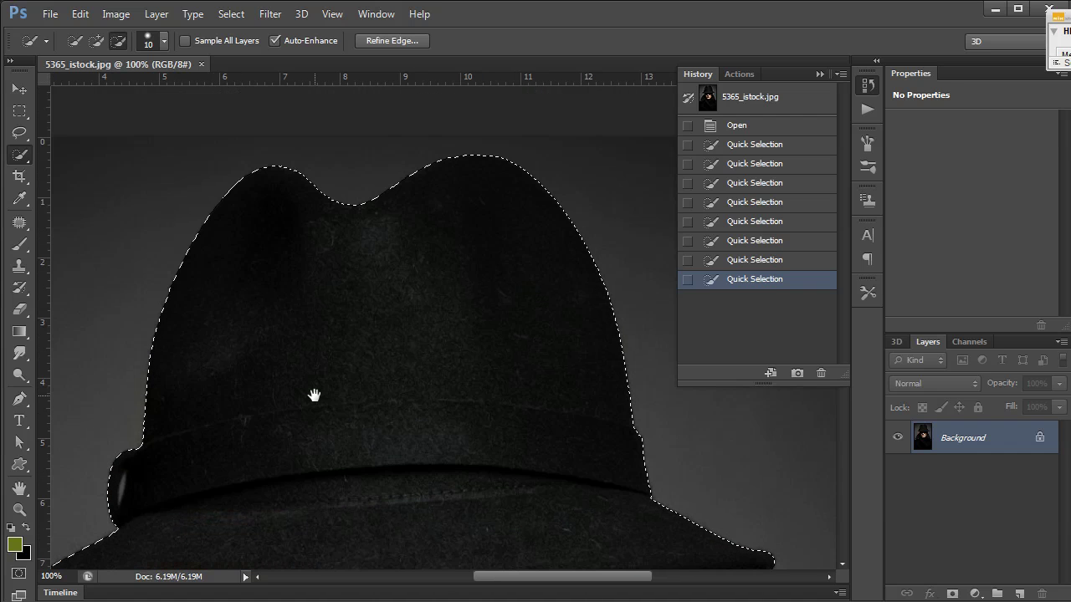
pyautogui.click(72, 43)
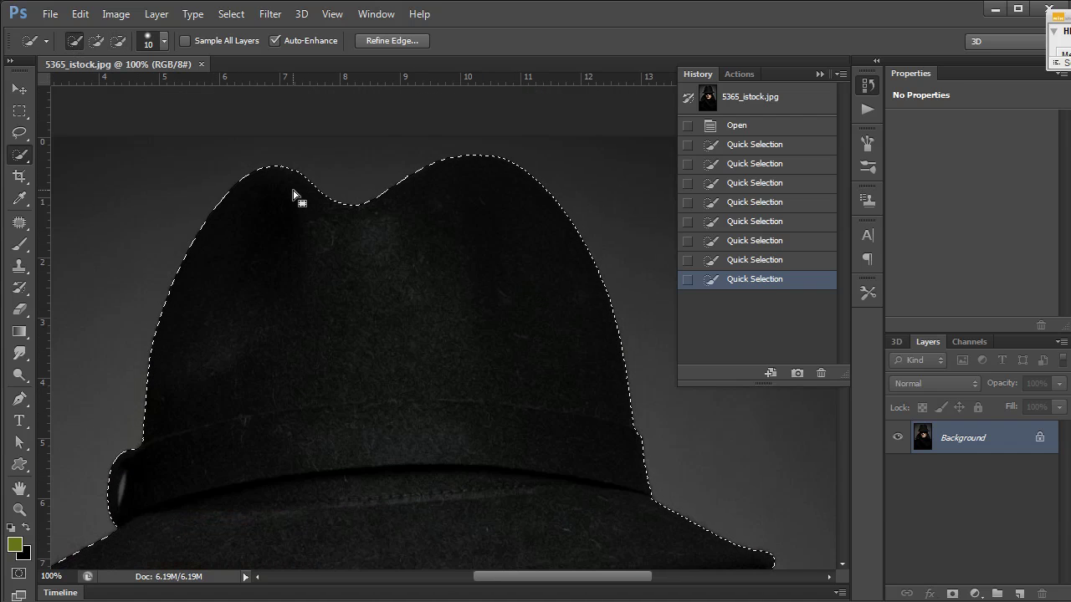
pyautogui.press('shift')
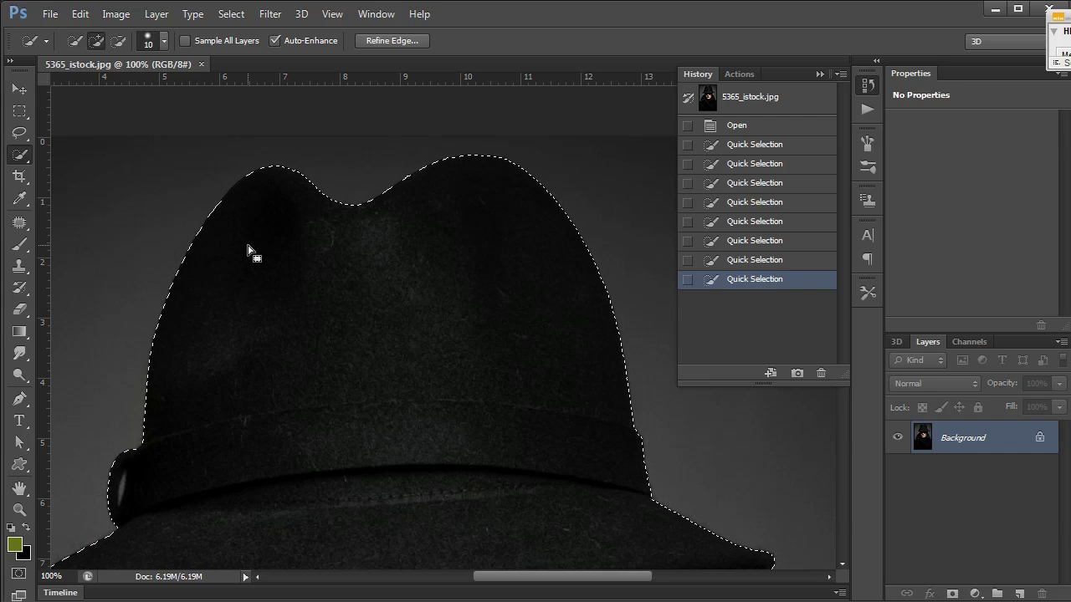
pyautogui.press('alt')
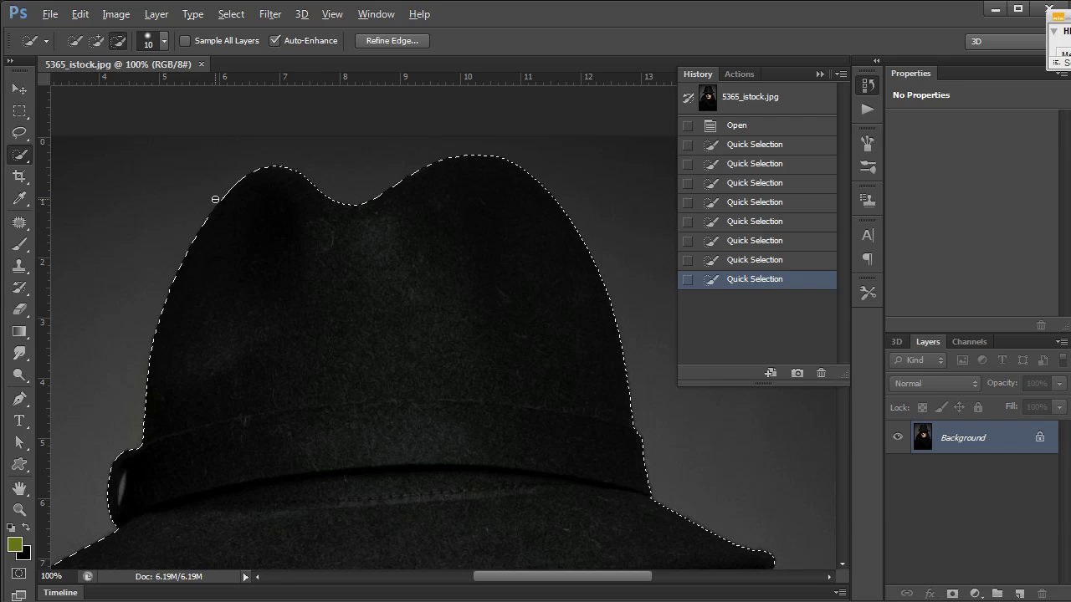
pyautogui.moveTo(305, 264); pyautogui.dragTo(377, 198)
pyautogui.press('z')
pyautogui.keyDown('alt'); pyautogui.click(377, 215); pyautogui.keyUp('alt')
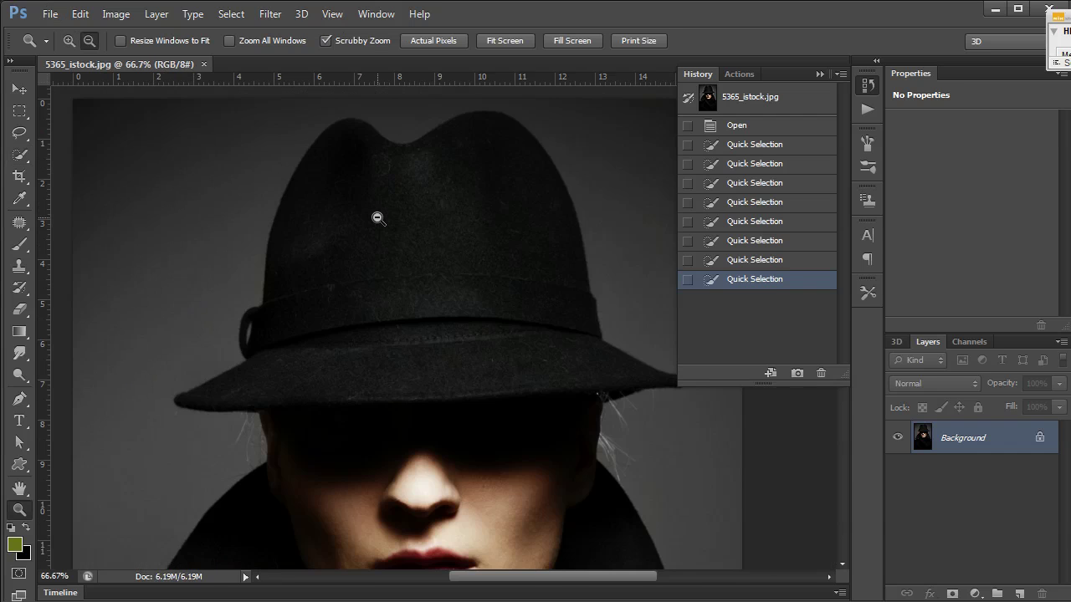
pyautogui.keyDown('alt'); pyautogui.click(389, 293); pyautogui.keyUp('alt')
pyautogui.keyDown('alt'); pyautogui.click(388, 292); pyautogui.keyUp('alt')
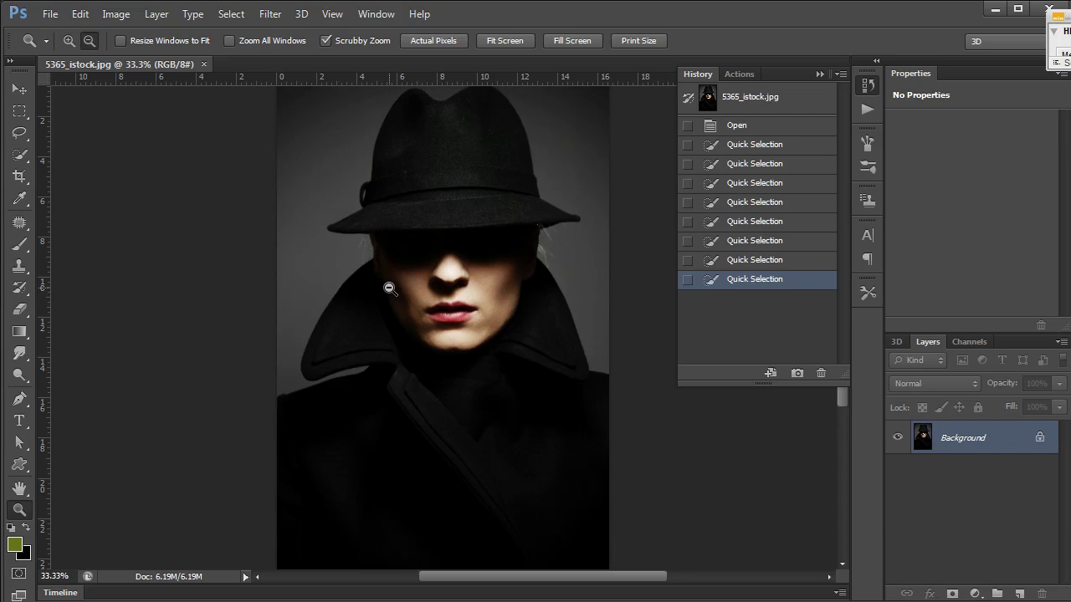
# Add a layer mask from the selection, converting Background into masked Layer 0.
pyautogui.keyDown('alt'); pyautogui.click(389, 289); pyautogui.keyUp('alt')
pyautogui.click(389, 289)
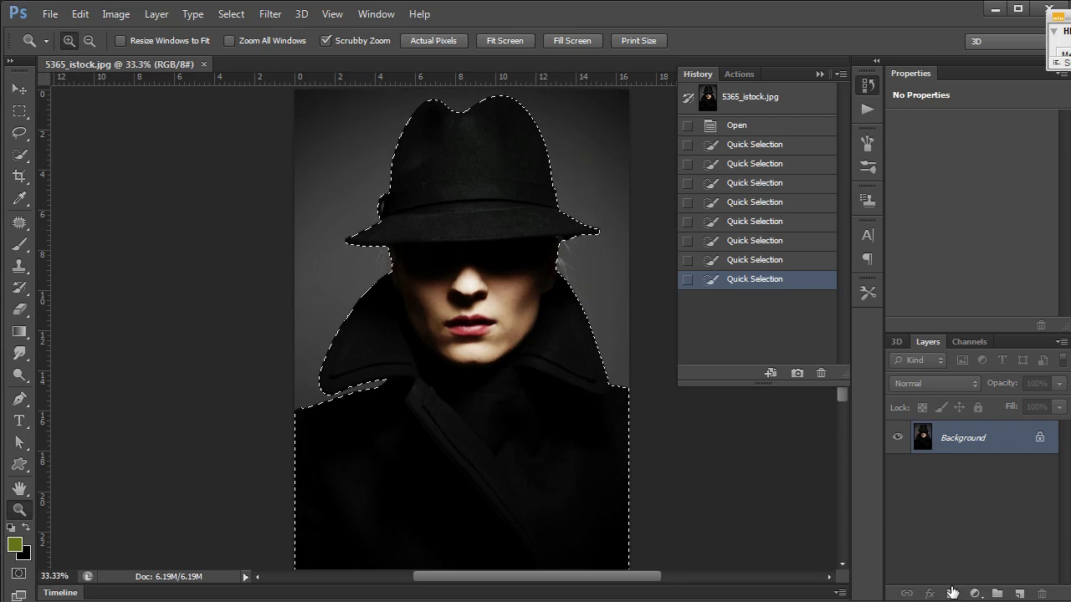
pyautogui.click(951, 593)
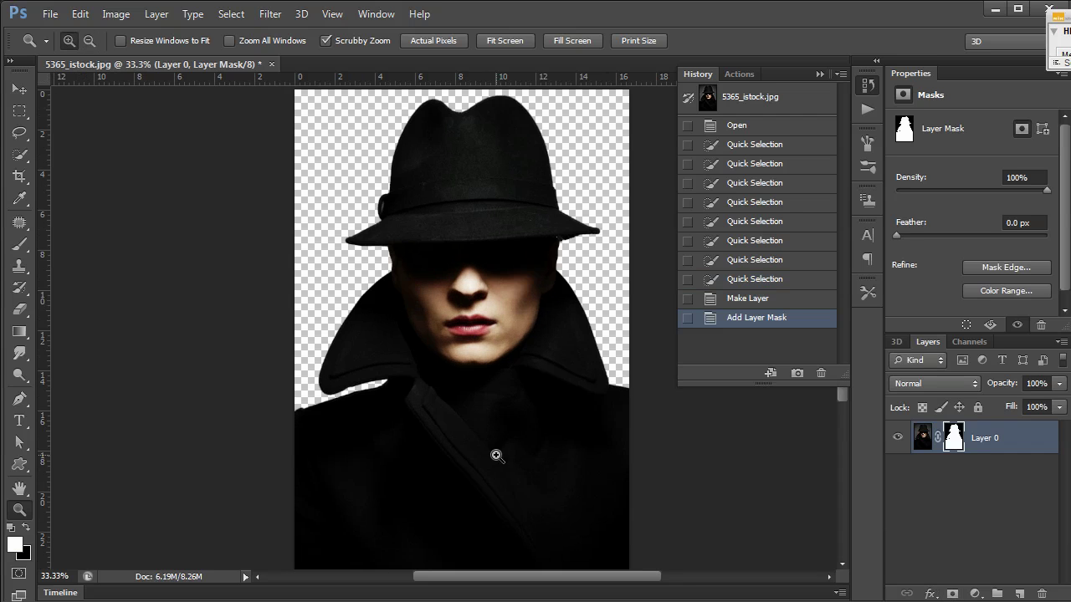